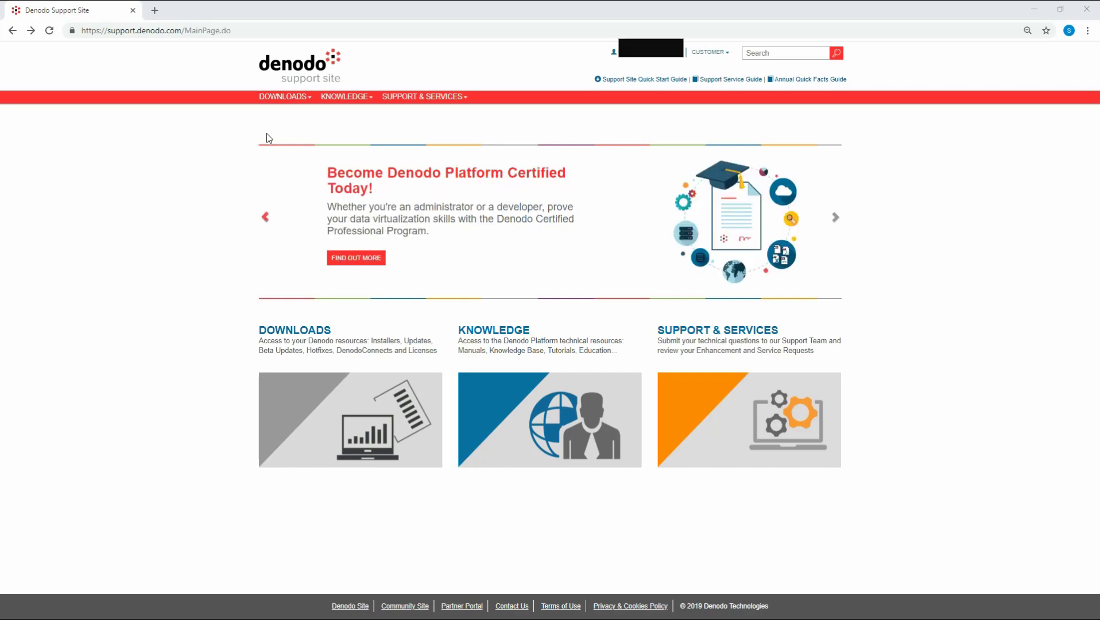
- Download the Denodo Distributed File System Custom Wrapper for Denodo 7.0 from the DenodoConnects downloads
mouse_move(284, 104)
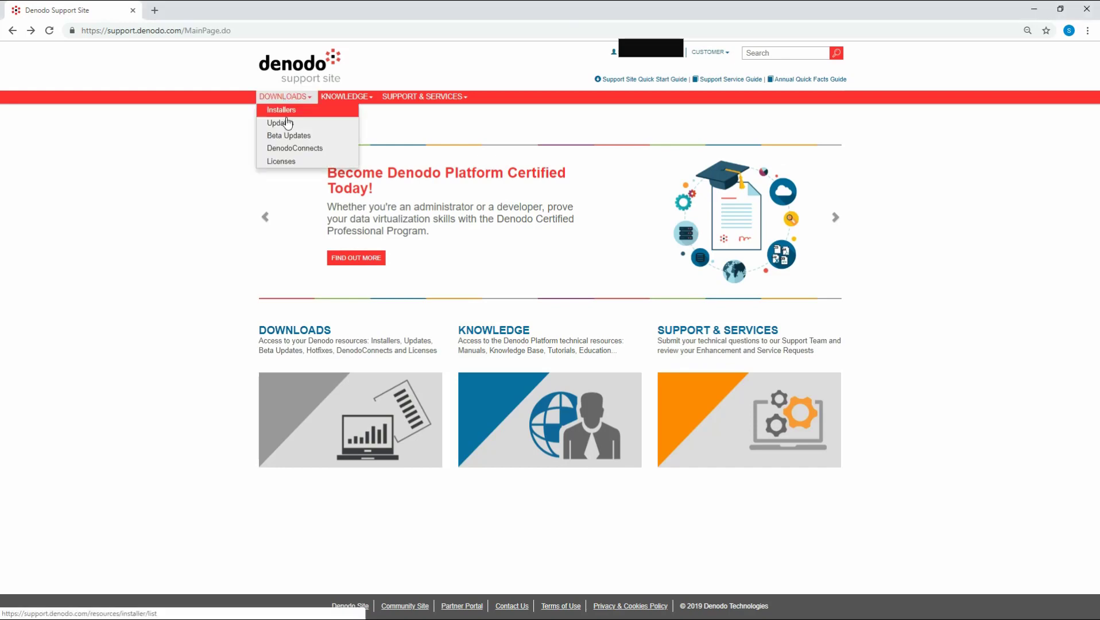
click(287, 150)
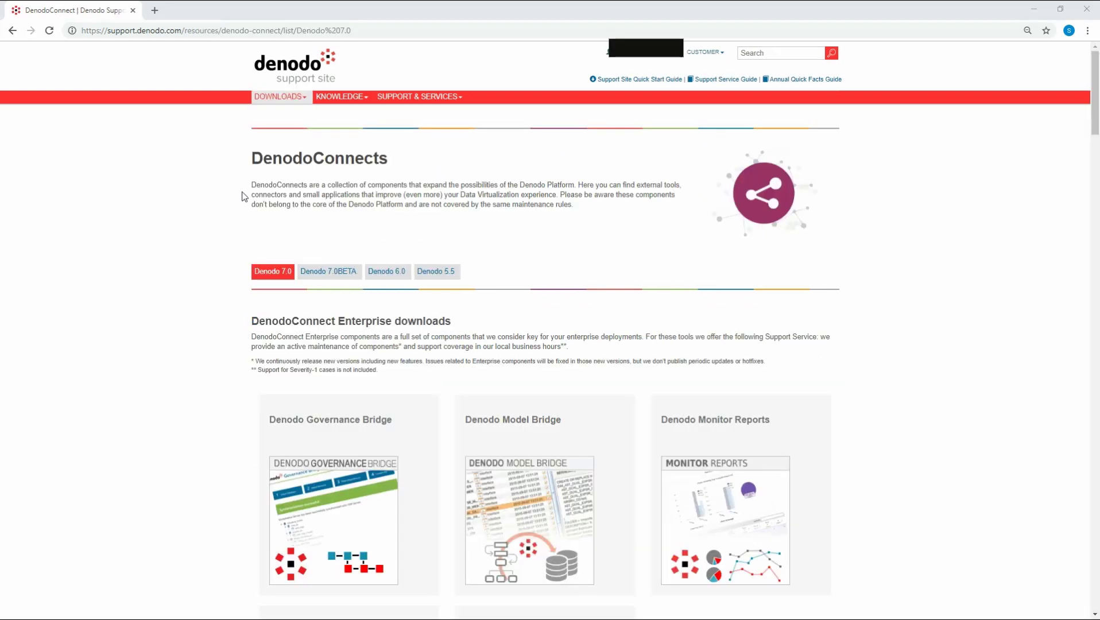
scroll(244, 197, down, 15)
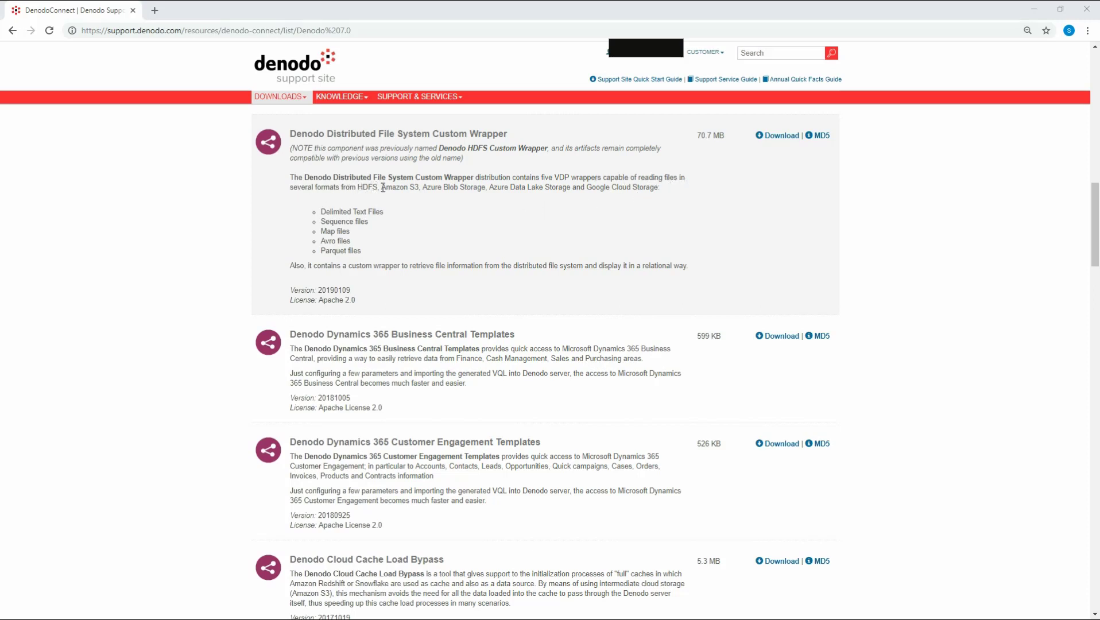
double_click(420, 187)
click(655, 191)
click(779, 137)
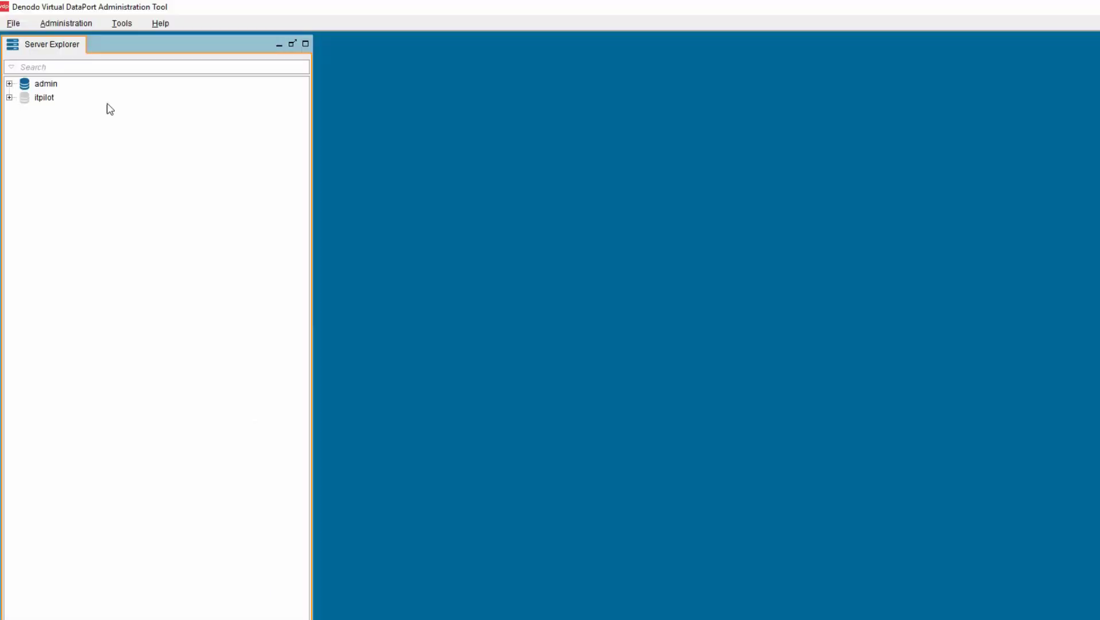
- In the Virtual DataPort Administration Tool, import denodo-hdfs-customwrapper-7.0-20181024-jar-with-dependencies.jar from the dist folder as an extension
click(16, 23)
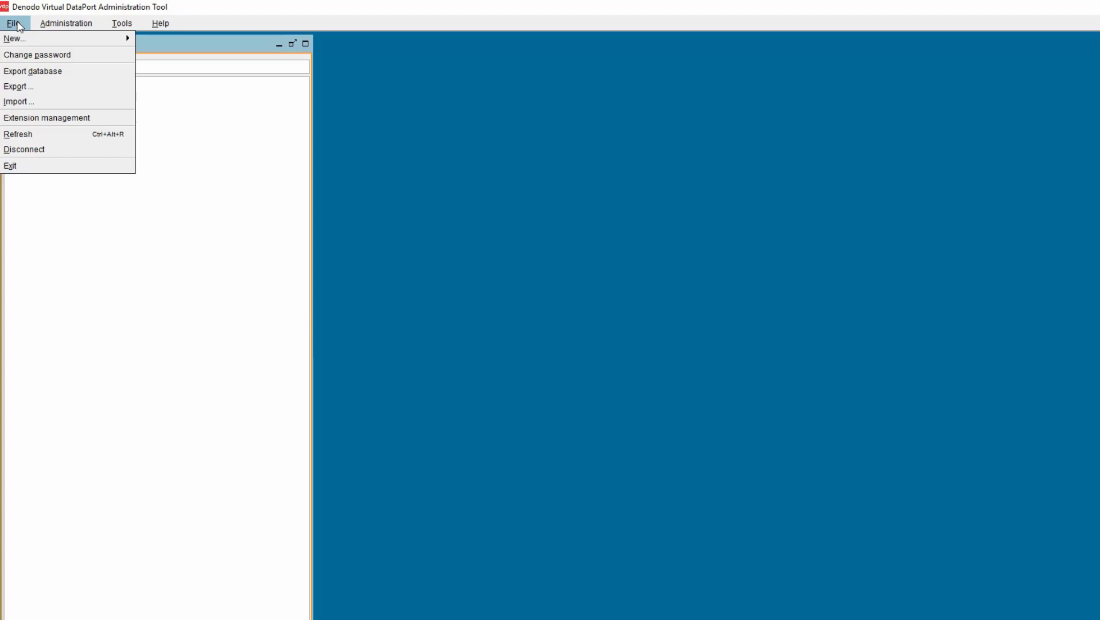
click(37, 117)
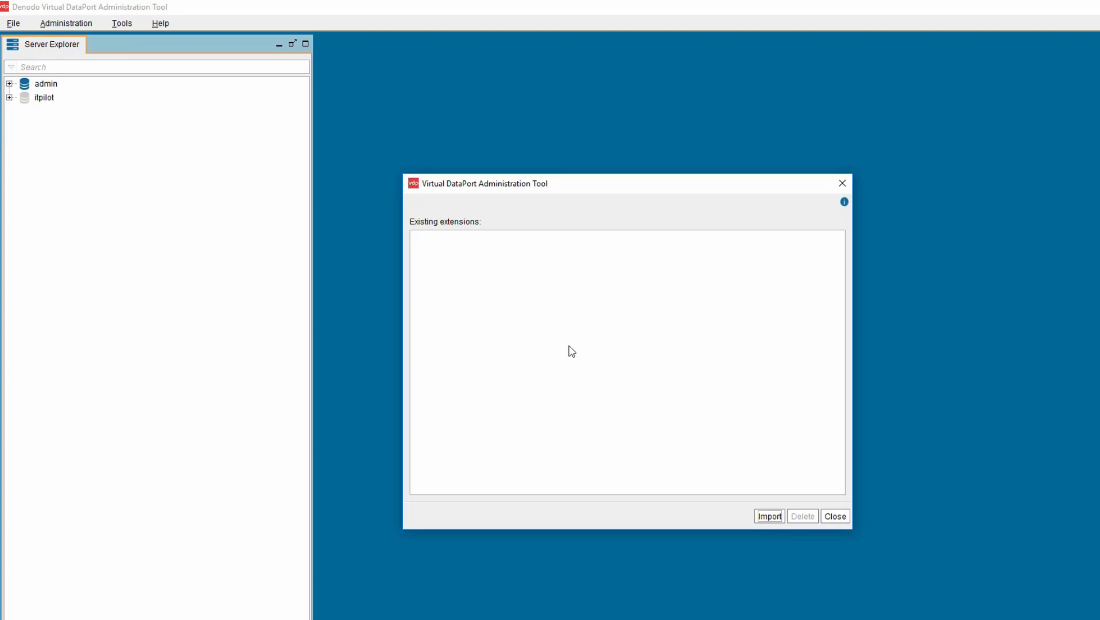
click(770, 517)
double_click(499, 316)
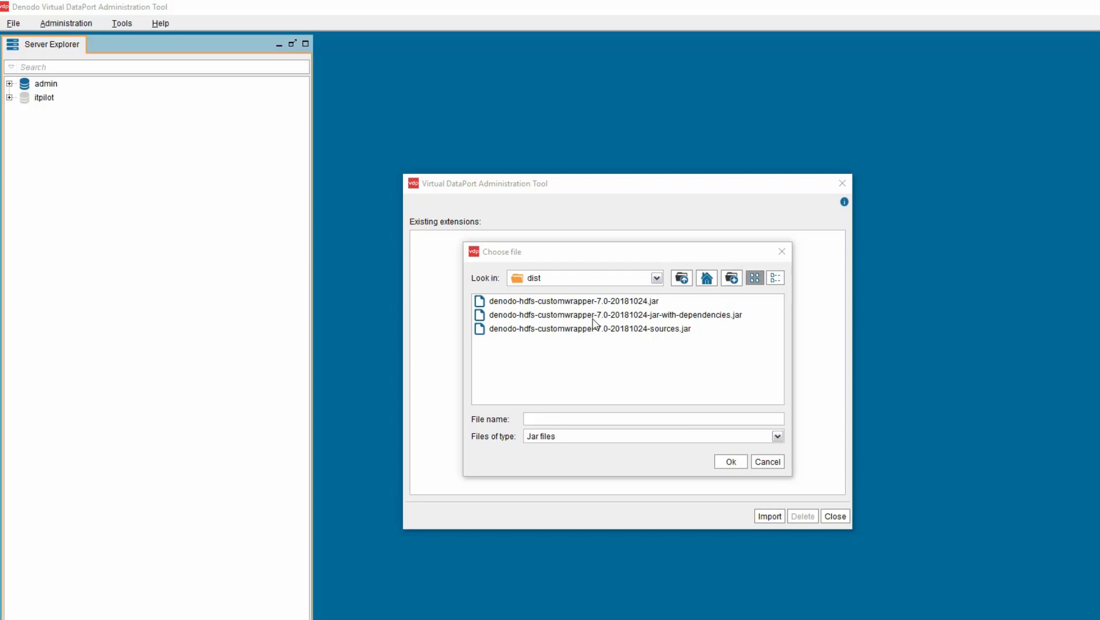
click(593, 319)
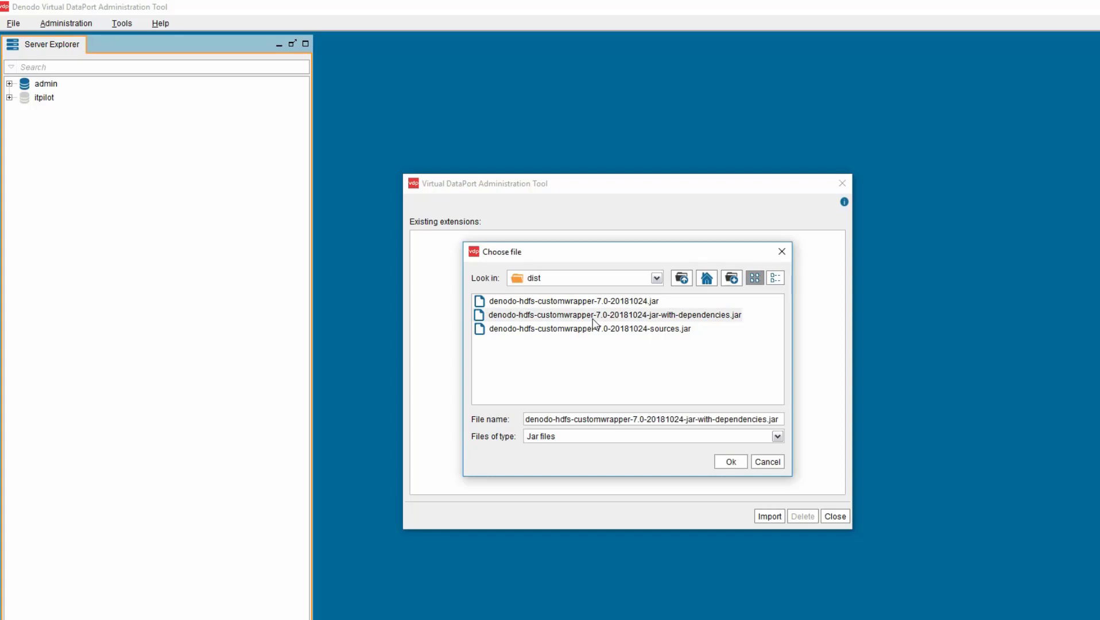
click(733, 461)
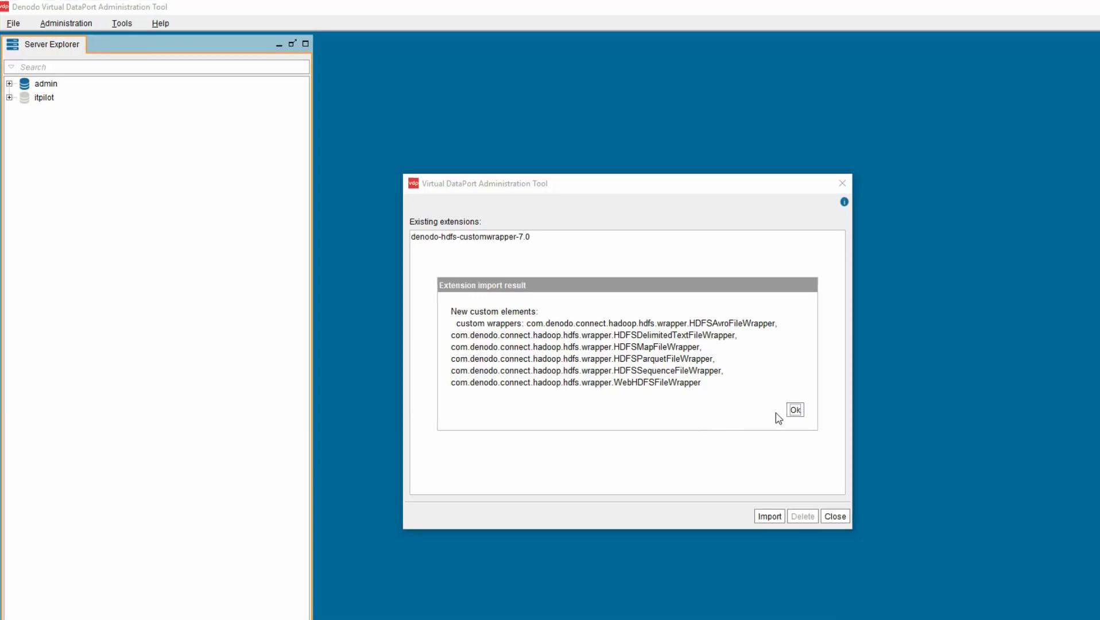
click(795, 411)
click(828, 517)
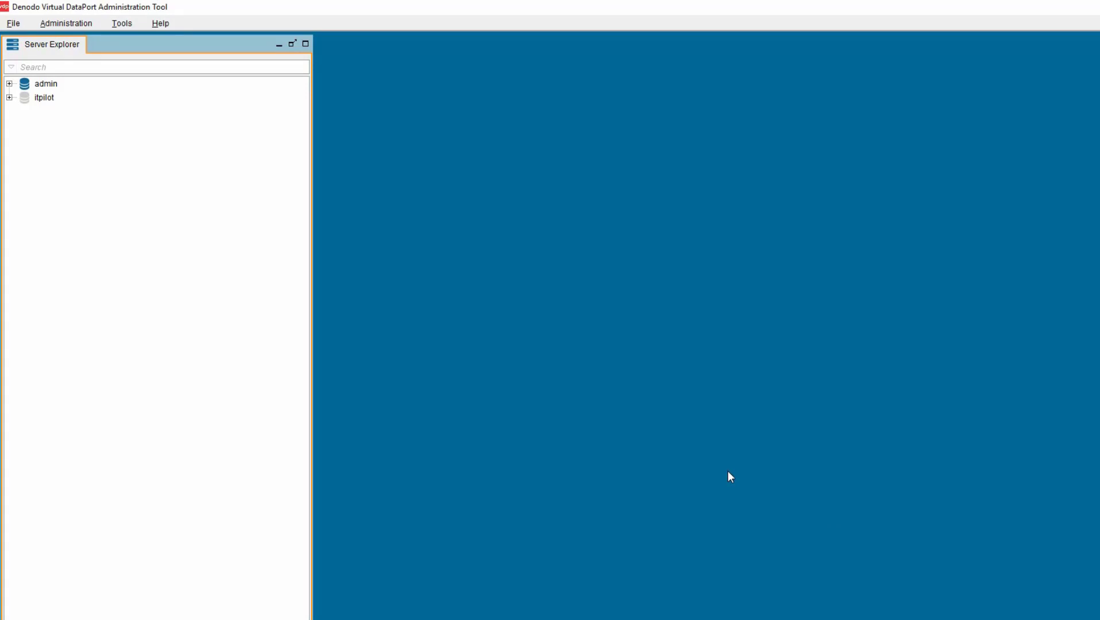
- Create a new custom data source in the admin database and name it ds_azuredatalake
right_click(41, 86)
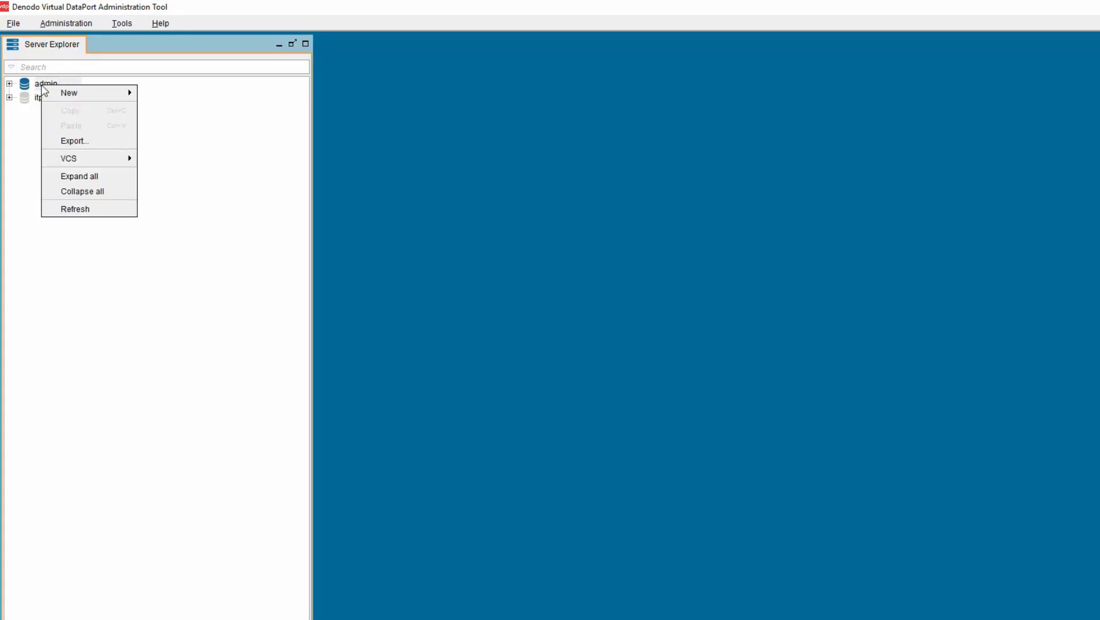
mouse_move(81, 91)
mouse_move(164, 106)
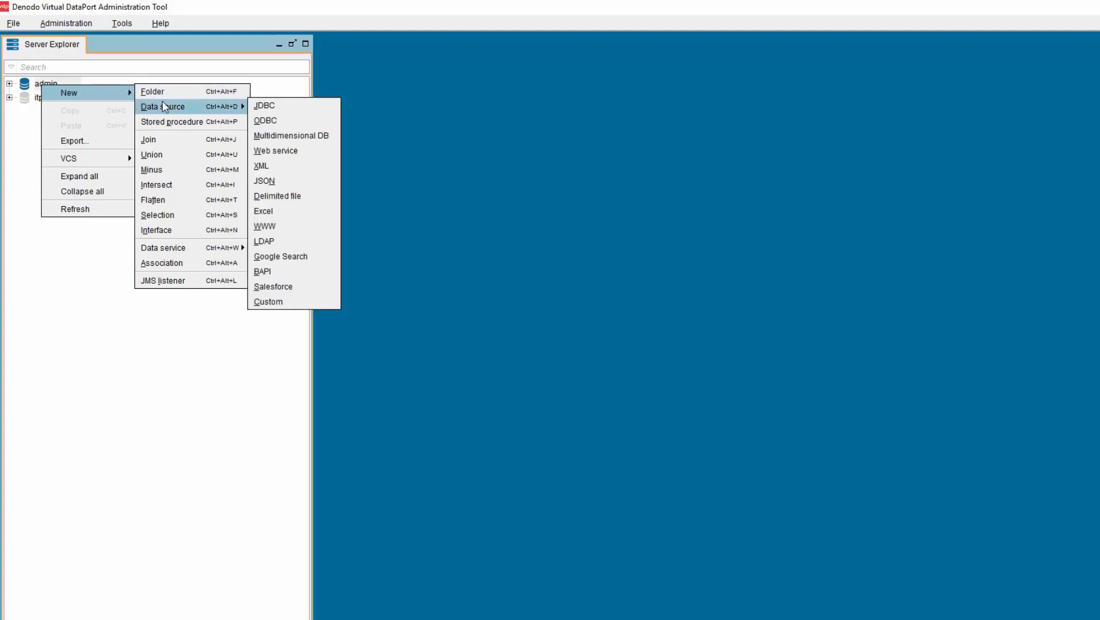
click(272, 302)
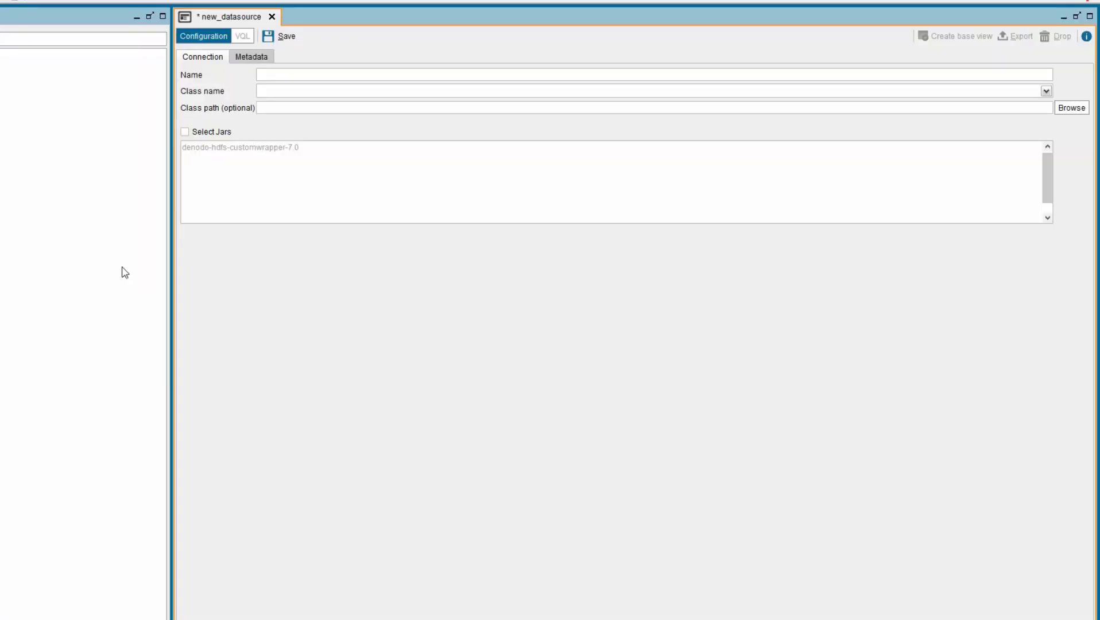
click(283, 73)
text(ds_azuredatalake)
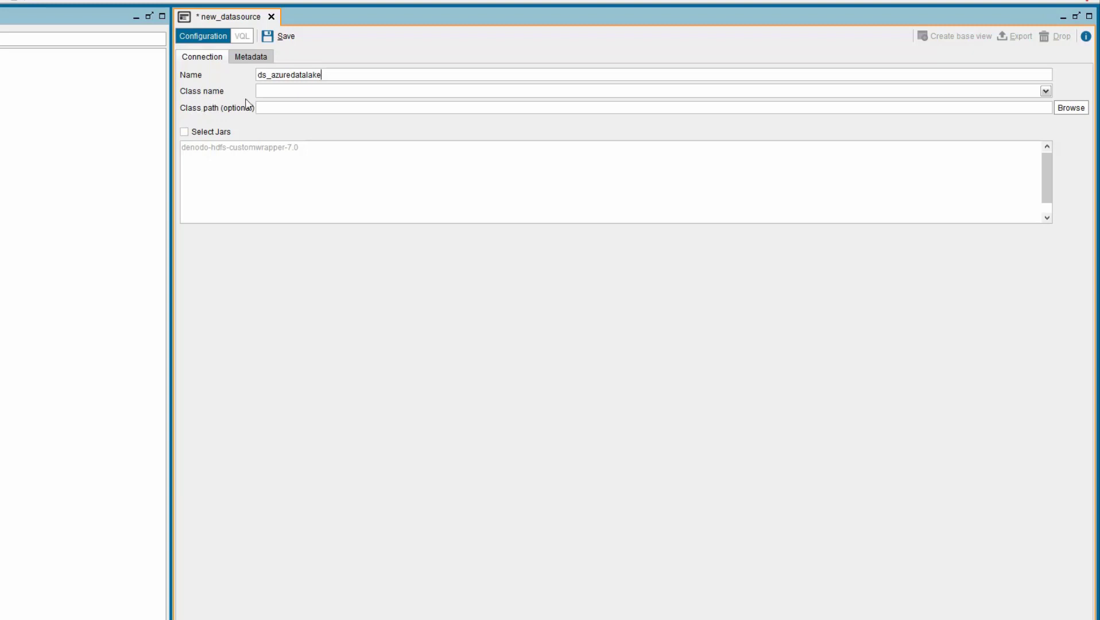
- Use the denodo-hdfs-customwrapper-7.0 jar with class com.denodo.connect.hadoop.hdfs.wrapper.HDFSDelimitedTextFileWrapper and save the data source
click(184, 132)
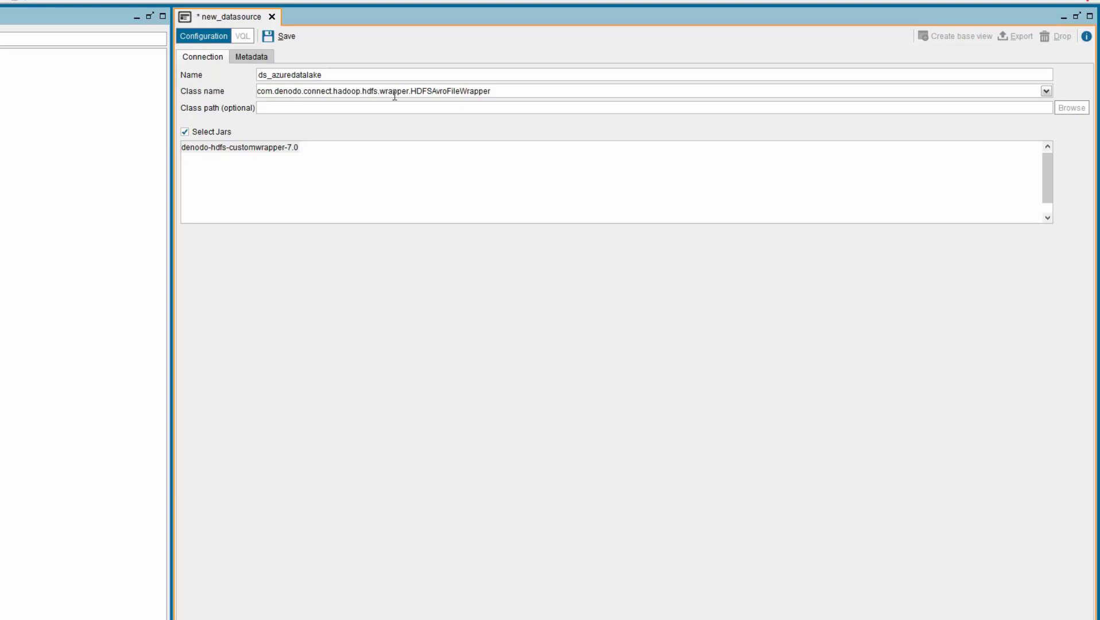
click(1046, 91)
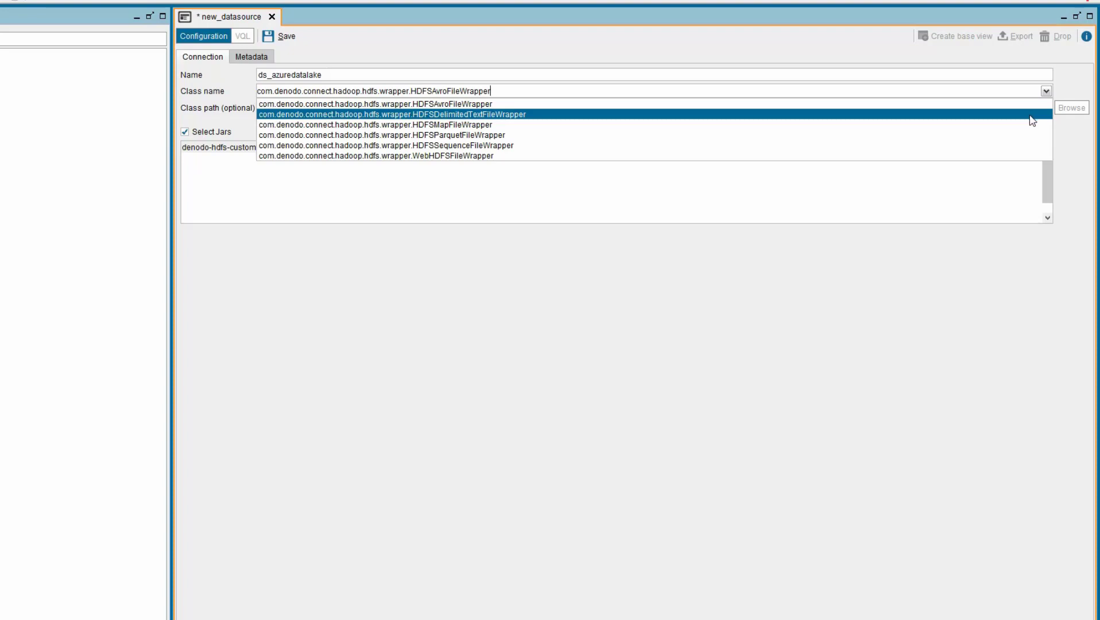
click(1031, 116)
click(280, 38)
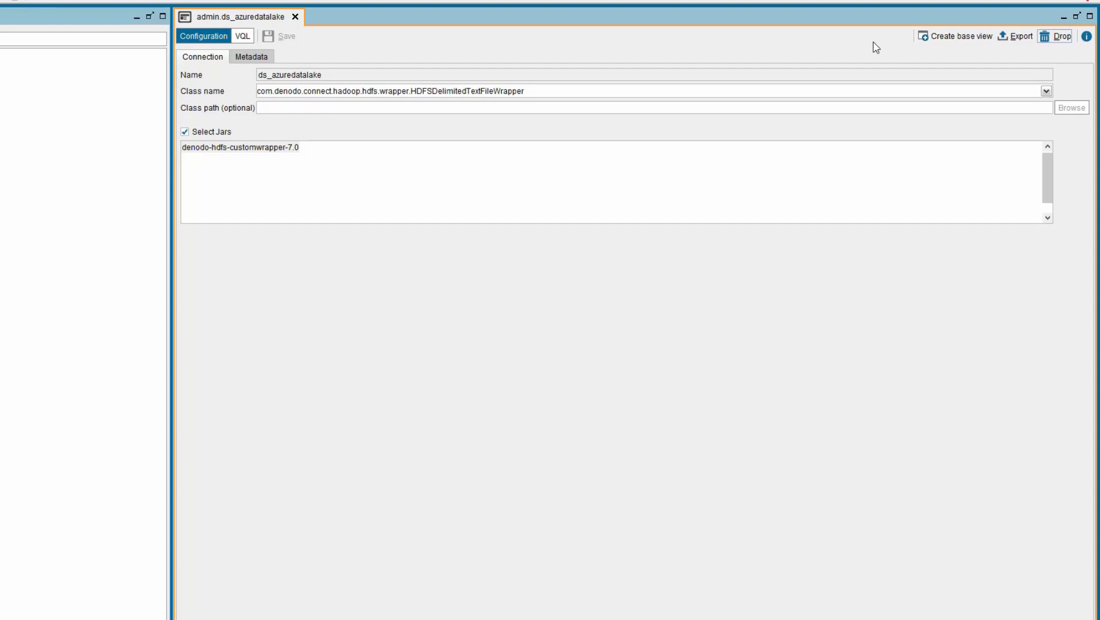
- Start a base view with file system URI adl://denodosbdtddl01.azuredatalakestore.net and path /customer_sentiment/tweets-2013-final.csv
click(929, 38)
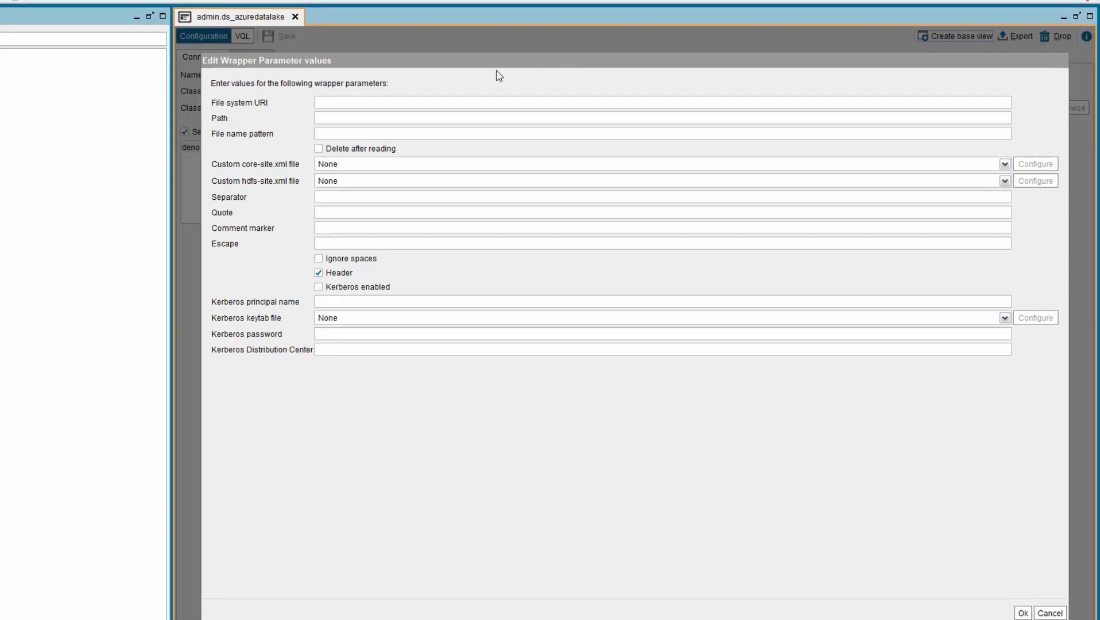
mouse_move(273, 109)
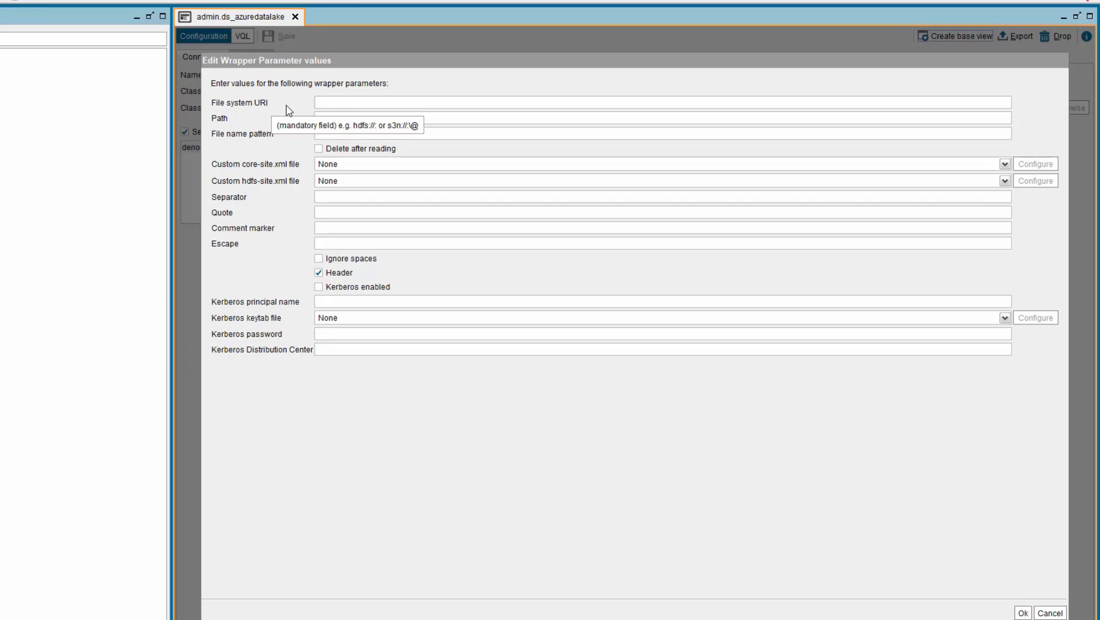
text(adl://denodosbdtddl01.azuredatalakestore.net)
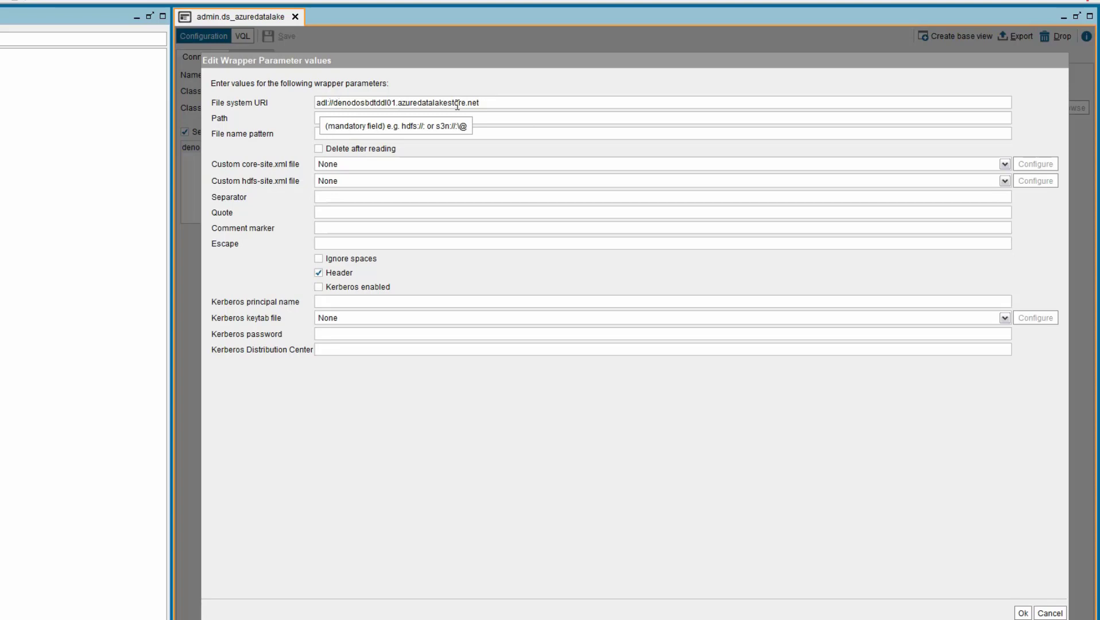
key(Tab)
text(/customer_sentiment/tweets-2013-final.csv)
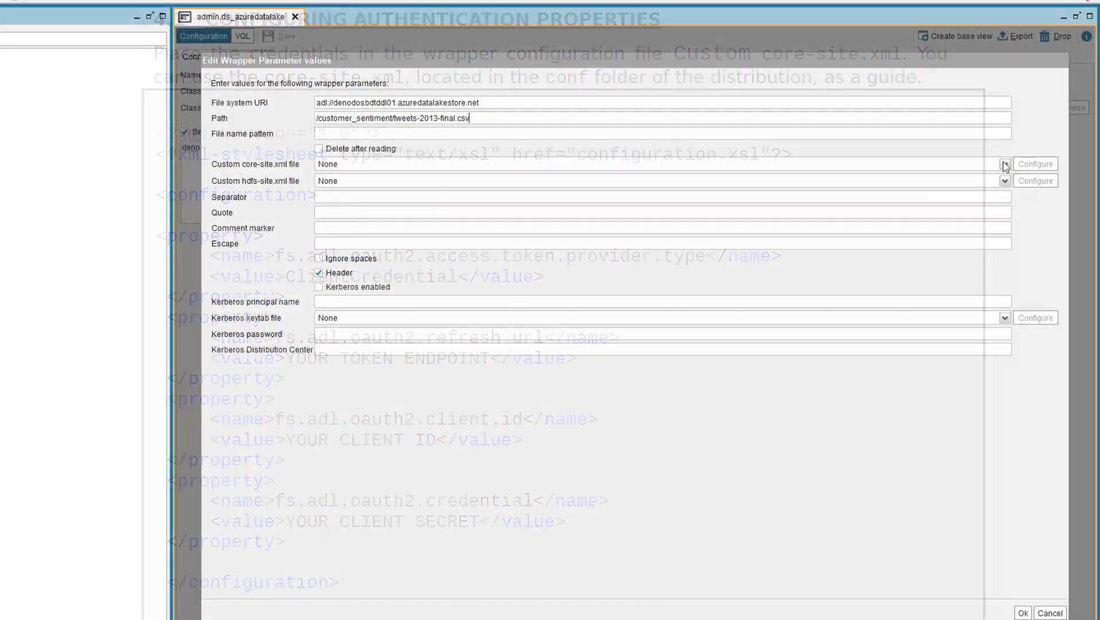
- Set the custom core-site.xml file to a Local connection pointing to C:/Denodo7/core-site.xml
click(1004, 164)
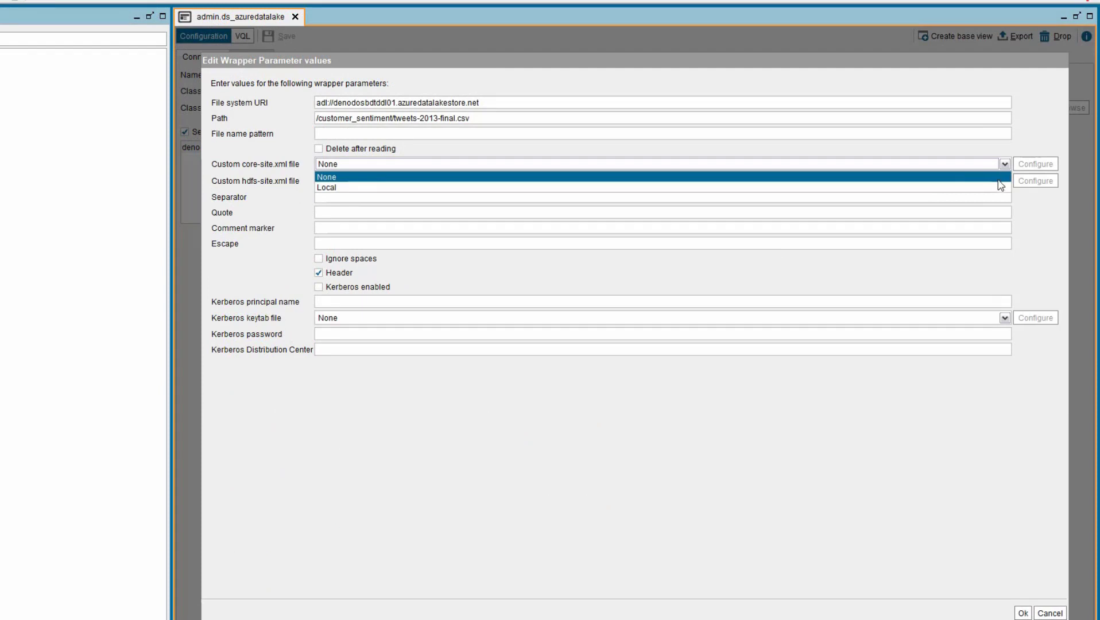
click(998, 188)
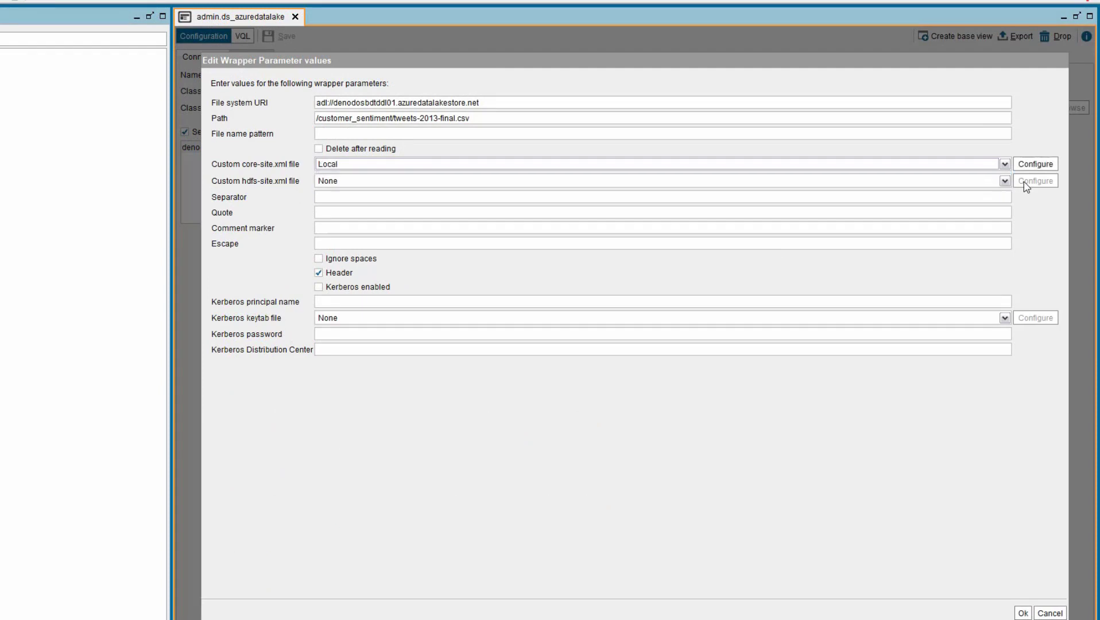
click(1035, 172)
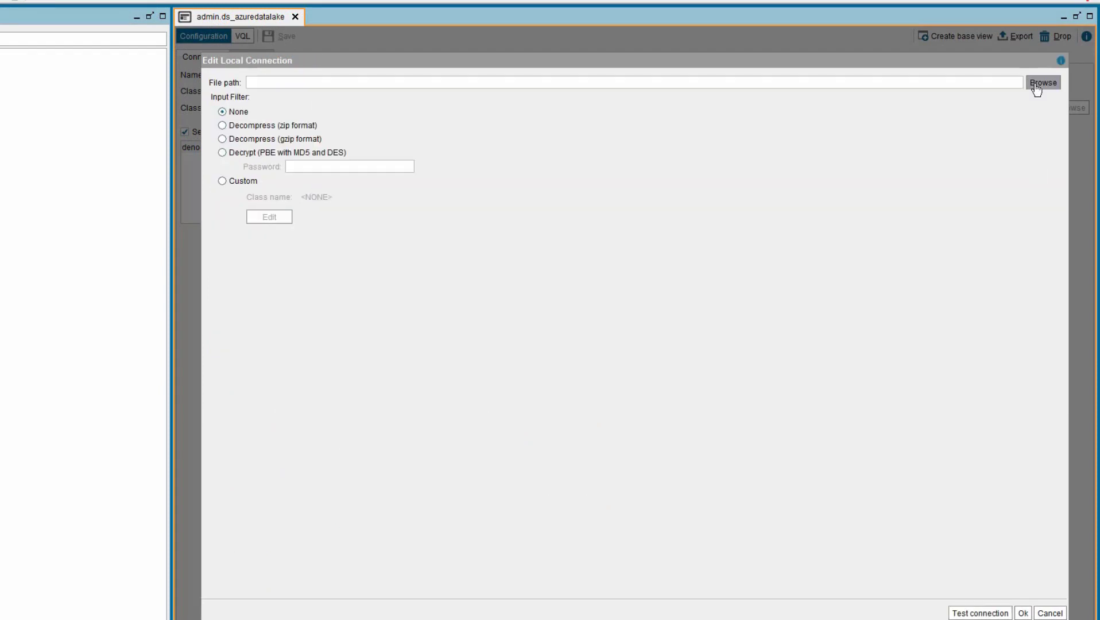
click(1036, 86)
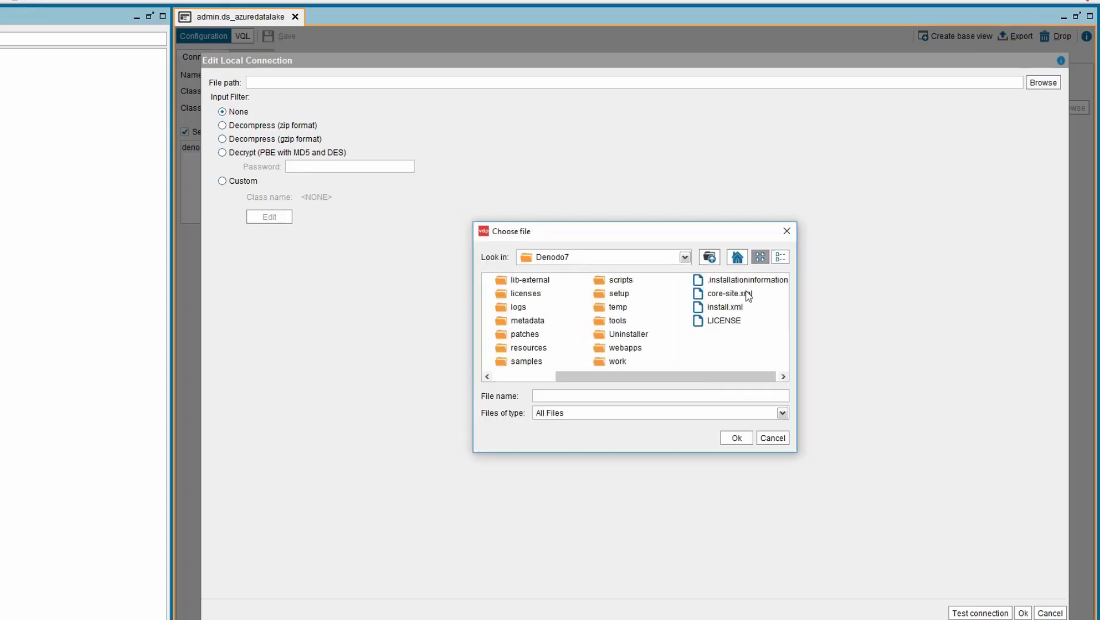
click(748, 294)
click(738, 438)
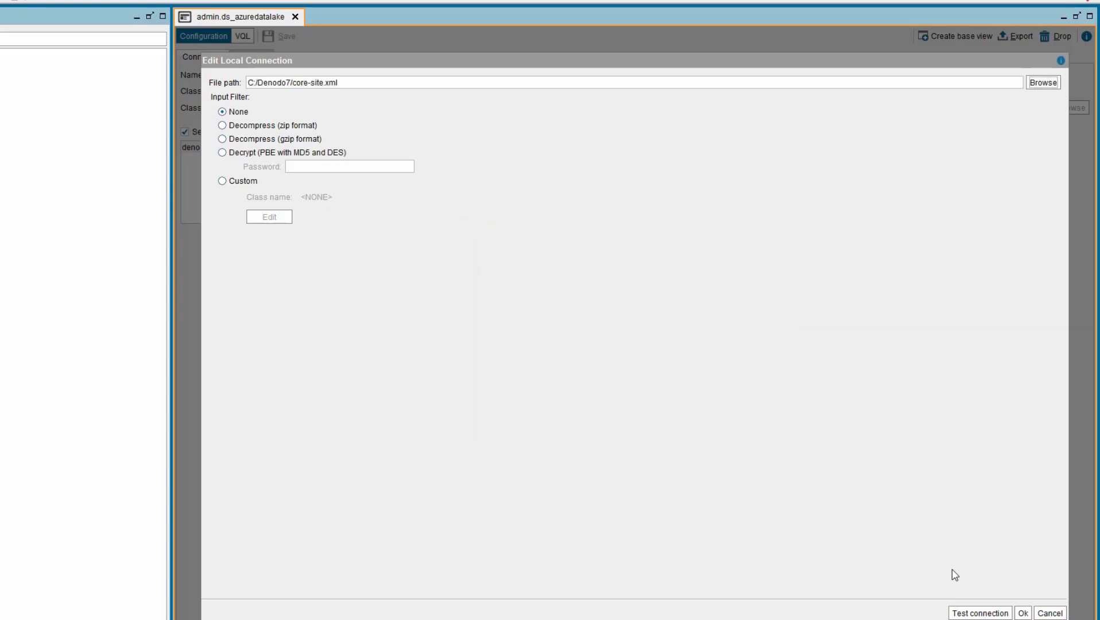
click(1023, 613)
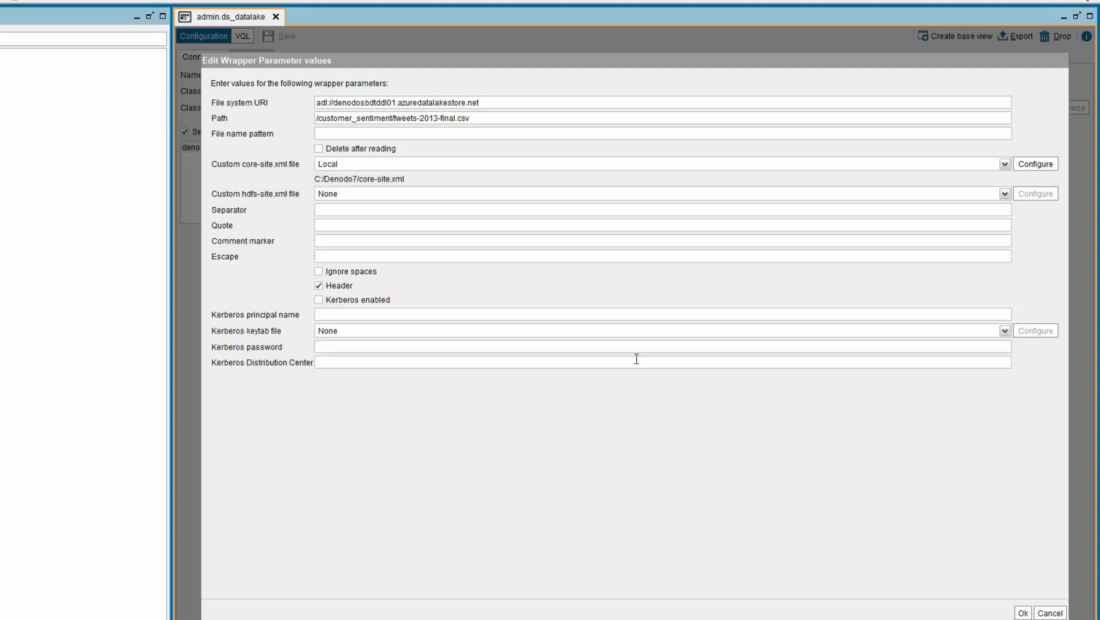
- Accept the wrapper parameters, rename the resulting base view bv_azuredatalake and save it
click(339, 210)
text(,)
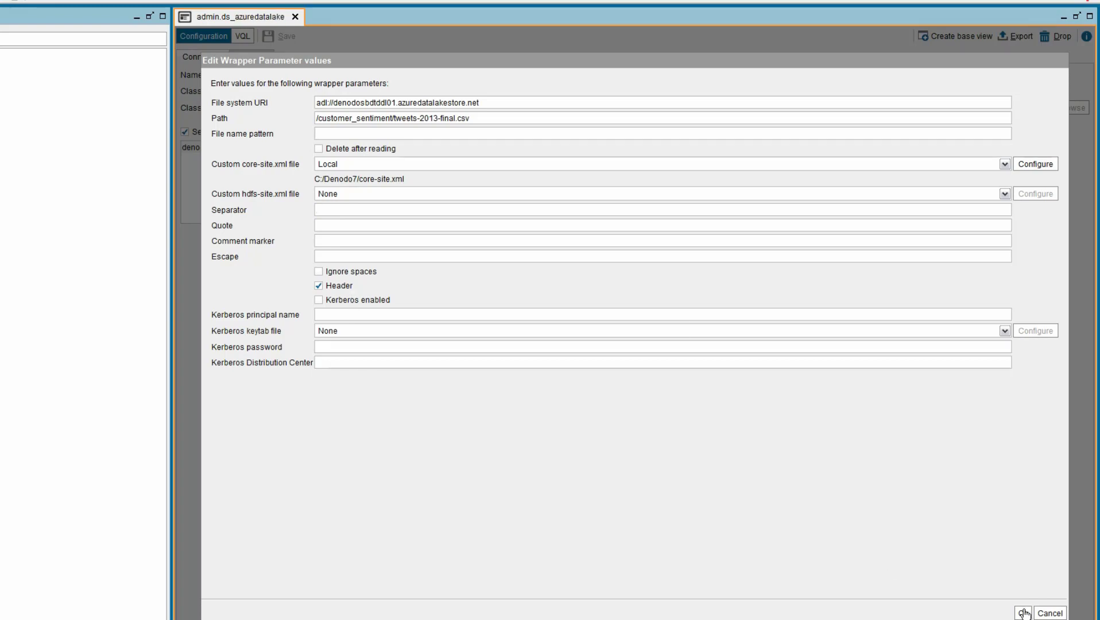
click(1023, 613)
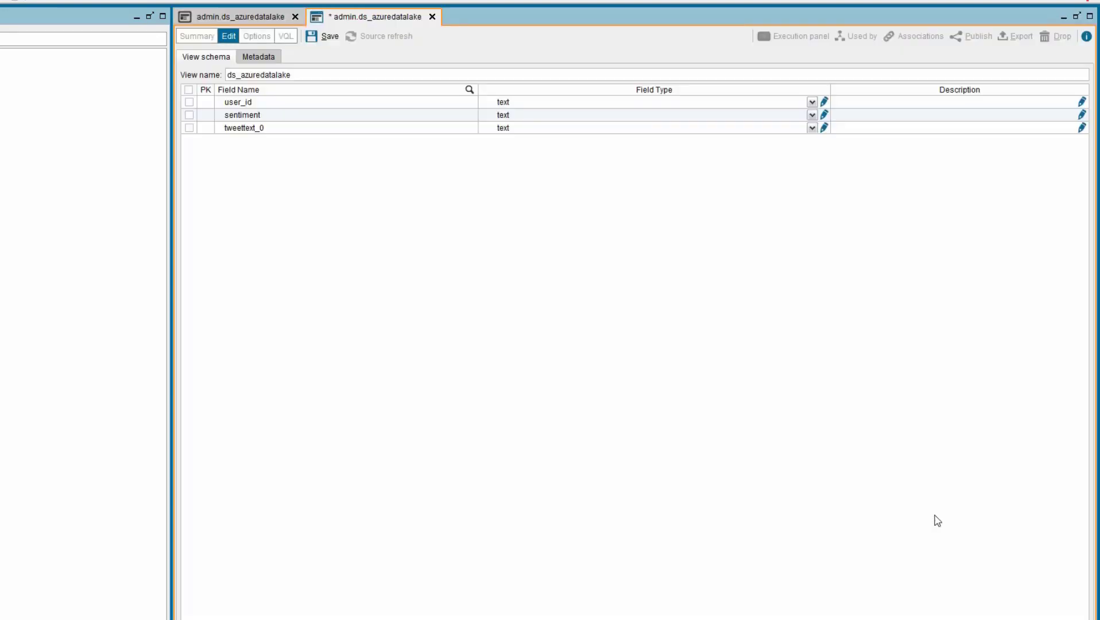
click(262, 75)
key(Home)
key(Delete)
key(Delete)
text(bv)
click(328, 36)
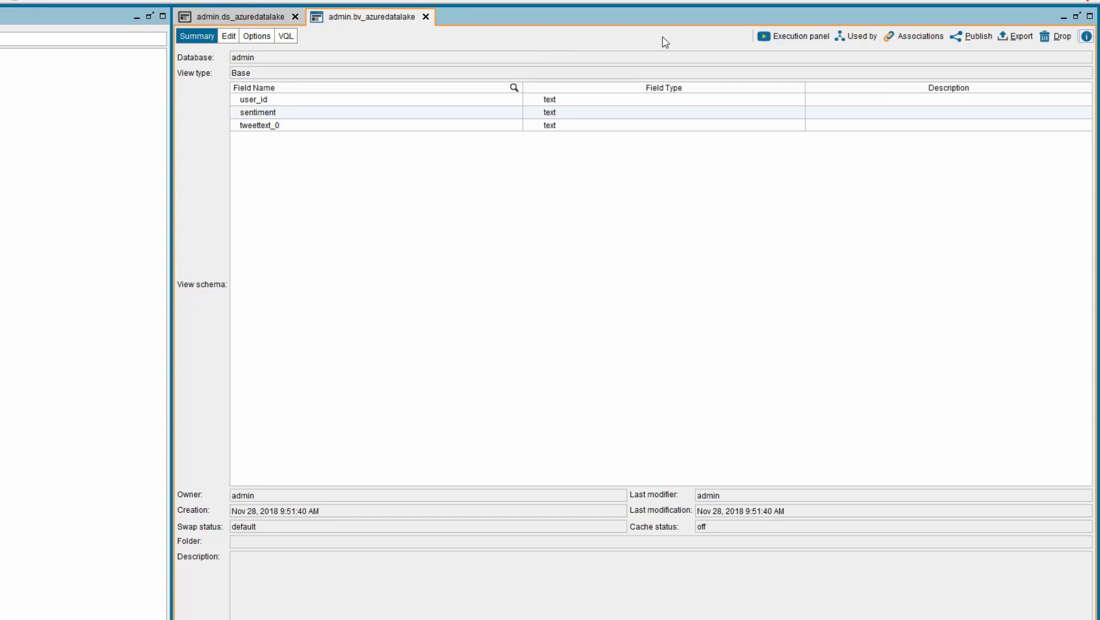
- Execute the default quick query on the bv_azuredatalake base view
click(769, 38)
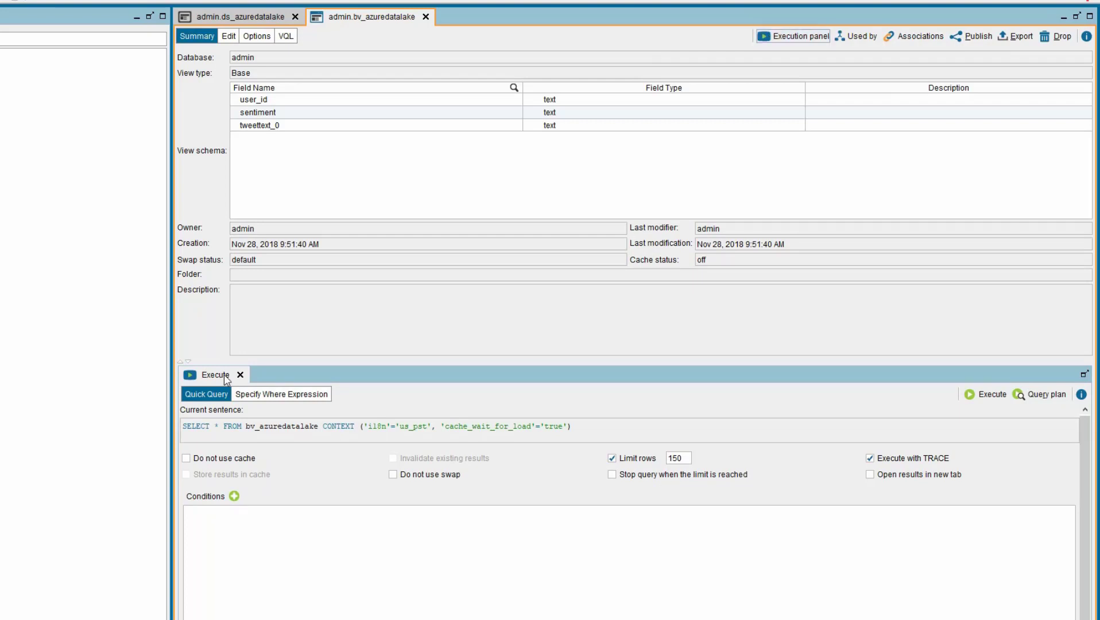
click(982, 394)
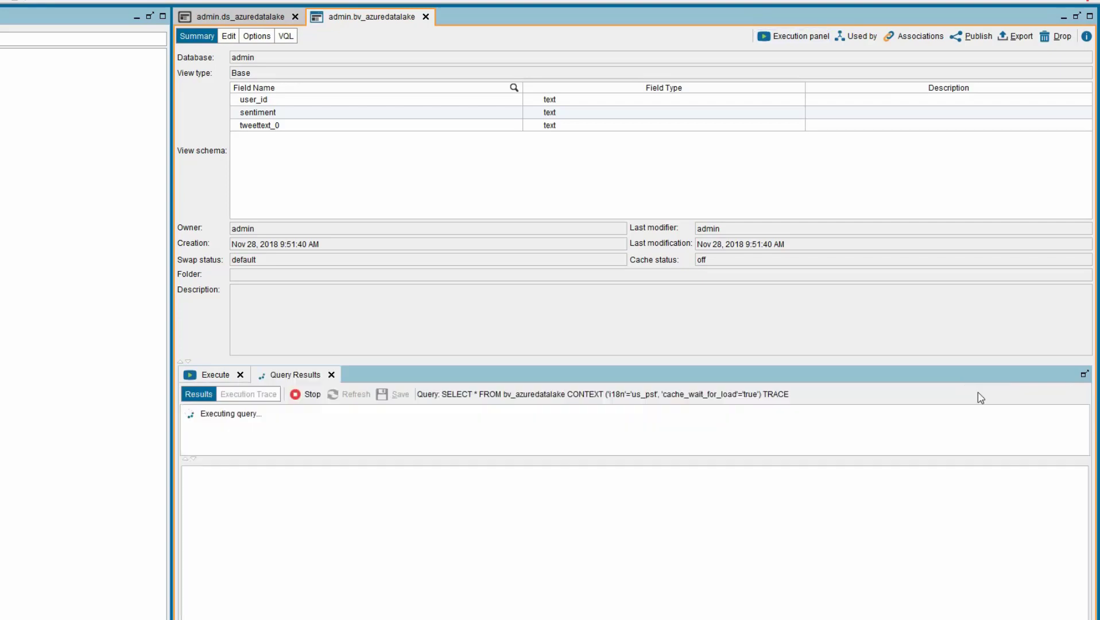